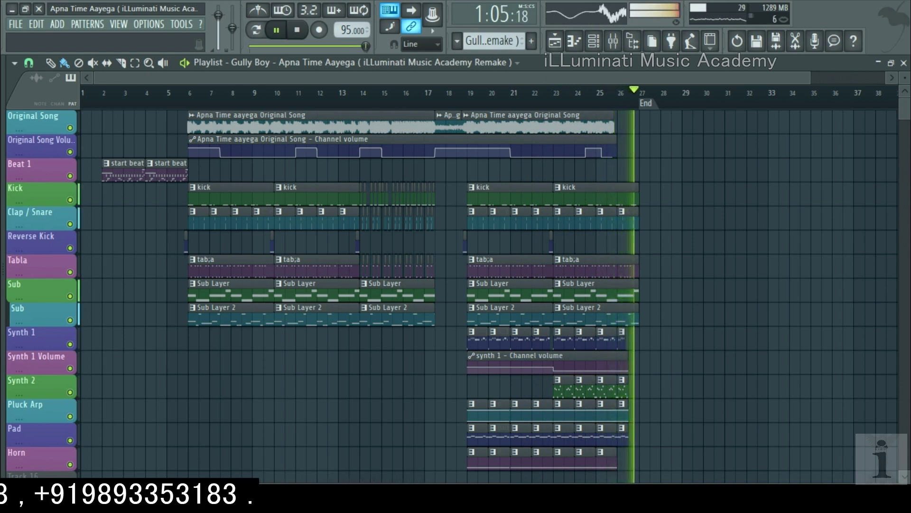
- Stop the song, solo the Beat 1 track and listen to its start beat from bar 2
{"action": "key", "text": "space"}
{"action": "right_click", "coordinate": [76, 180]}
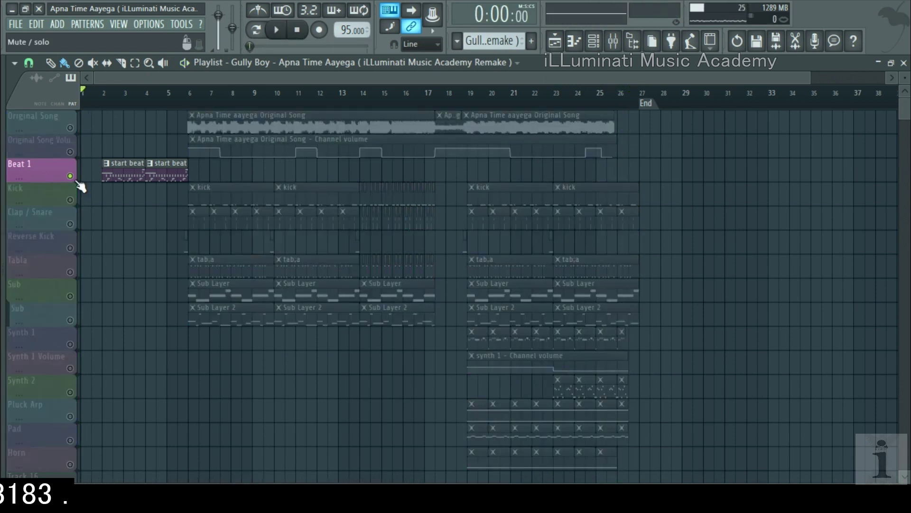
{"action": "left_click", "coordinate": [105, 93]}
{"action": "key", "text": "space"}
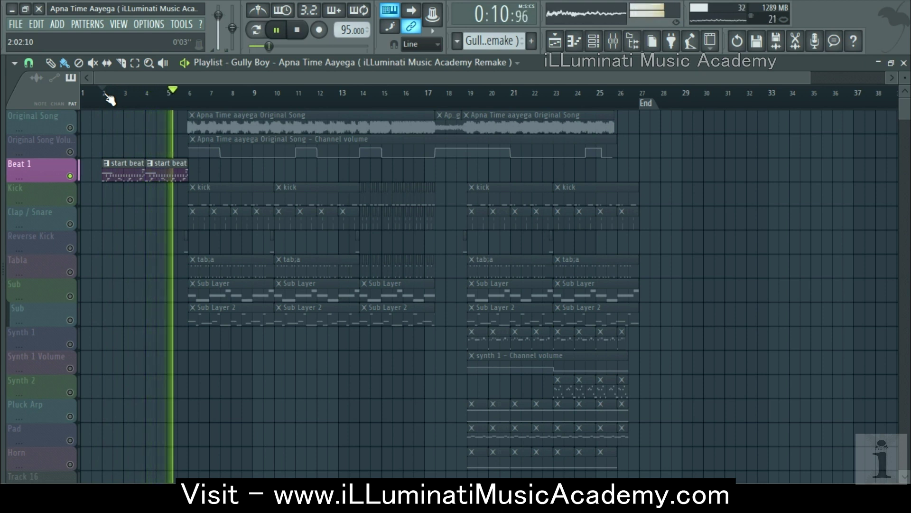
{"action": "key", "text": "space"}
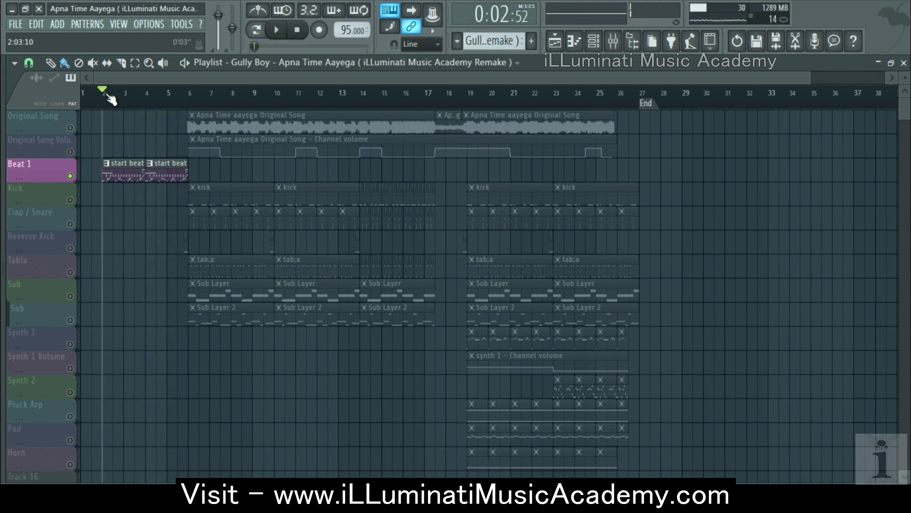
- Solo the Kick track and listen to its pattern from bar 6
{"action": "right_click", "coordinate": [71, 200]}
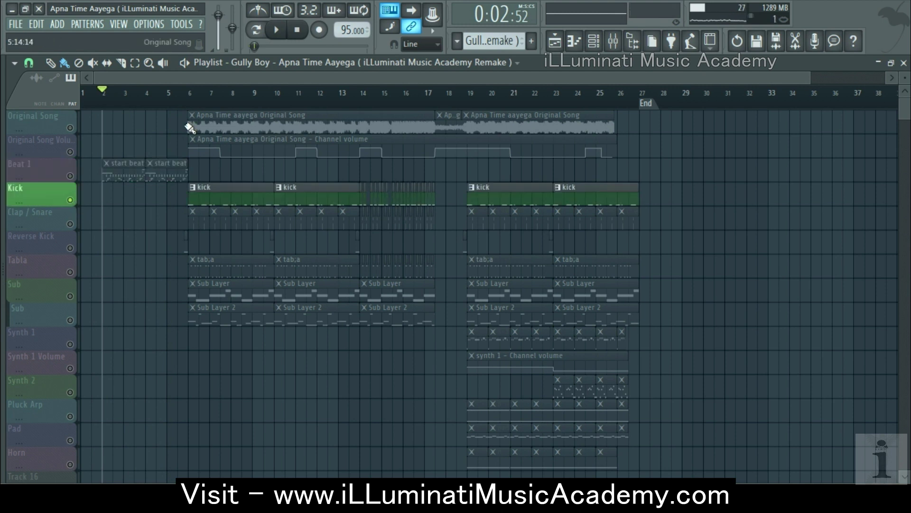
{"action": "key", "text": "space"}
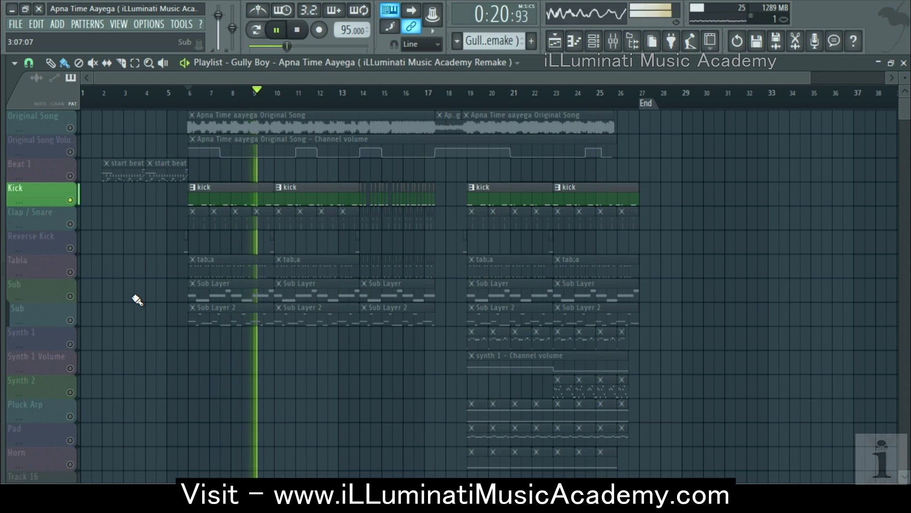
{"action": "key", "text": "space"}
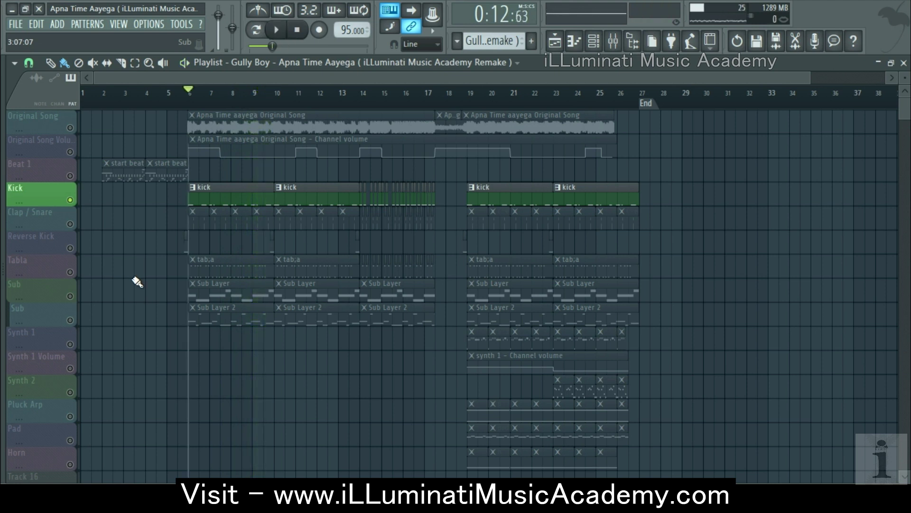
- Listen to the Clap / Snare track alone from bar 6, and solo the Reverse Kick track to hear its hit before bar 6
{"action": "left_click", "coordinate": [75, 222]}
{"action": "key", "text": "space"}
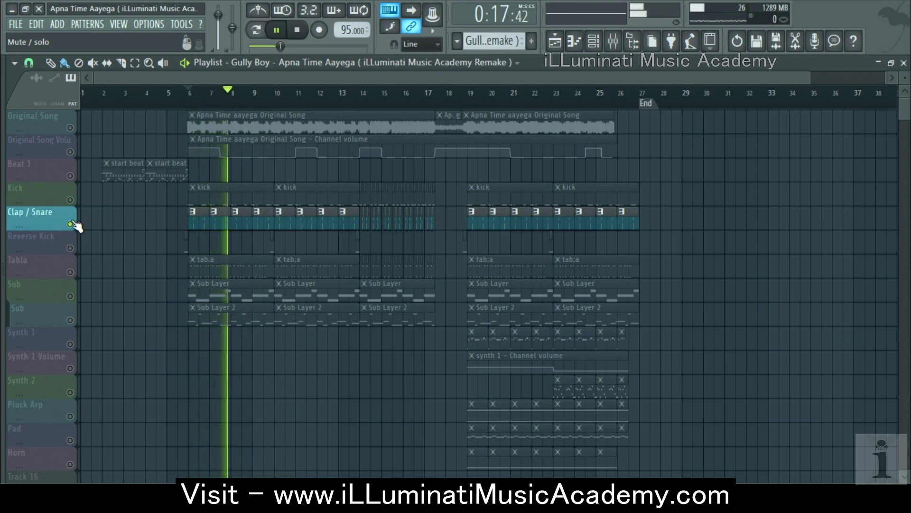
{"action": "key", "text": "space"}
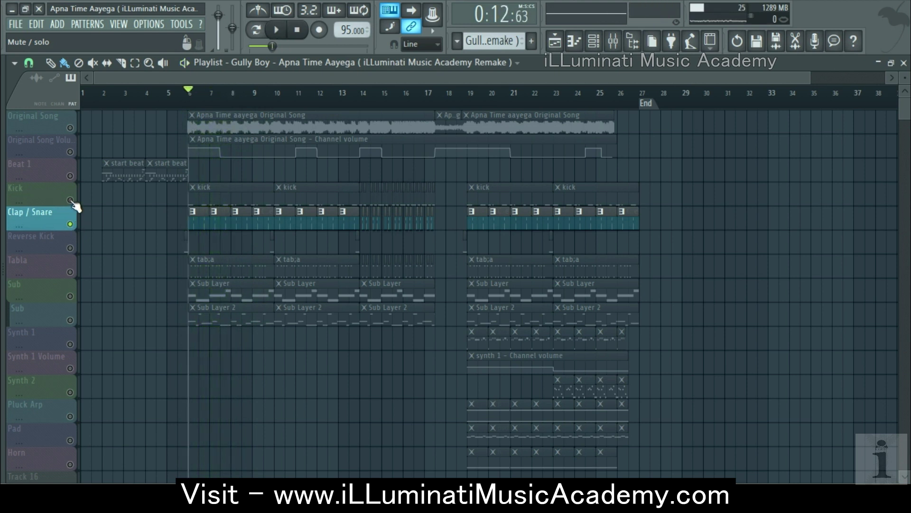
{"action": "left_click", "coordinate": [77, 248]}
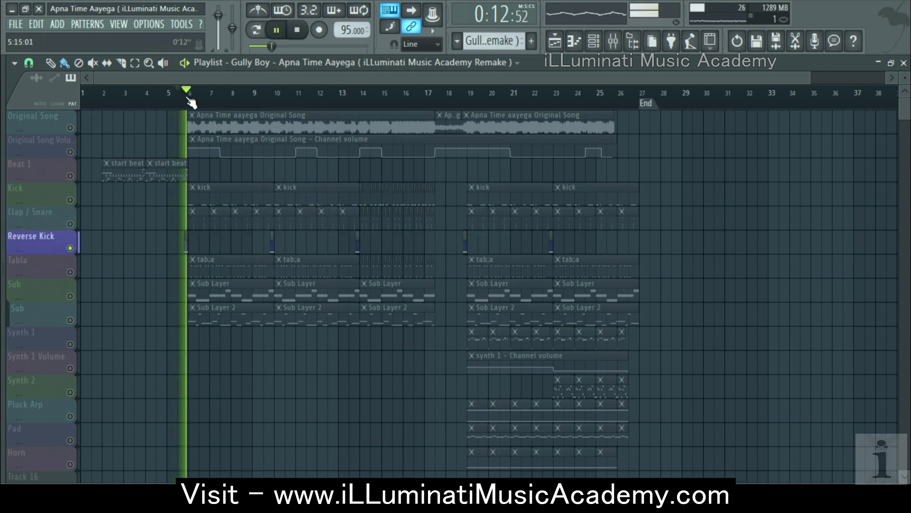
- Solo the Tabla track, add the Clap / Snare and Kick tracks, and listen to them together from bar 6
{"action": "left_click", "coordinate": [76, 273]}
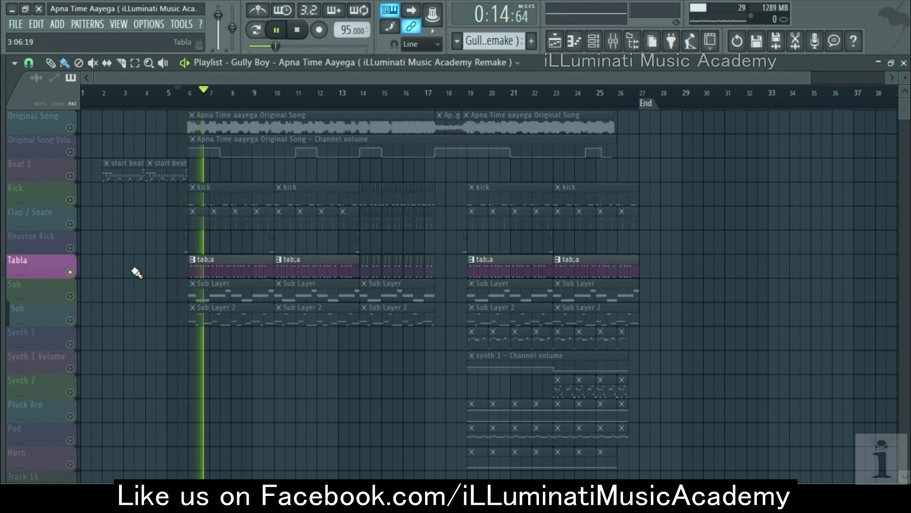
{"action": "left_click", "coordinate": [81, 225]}
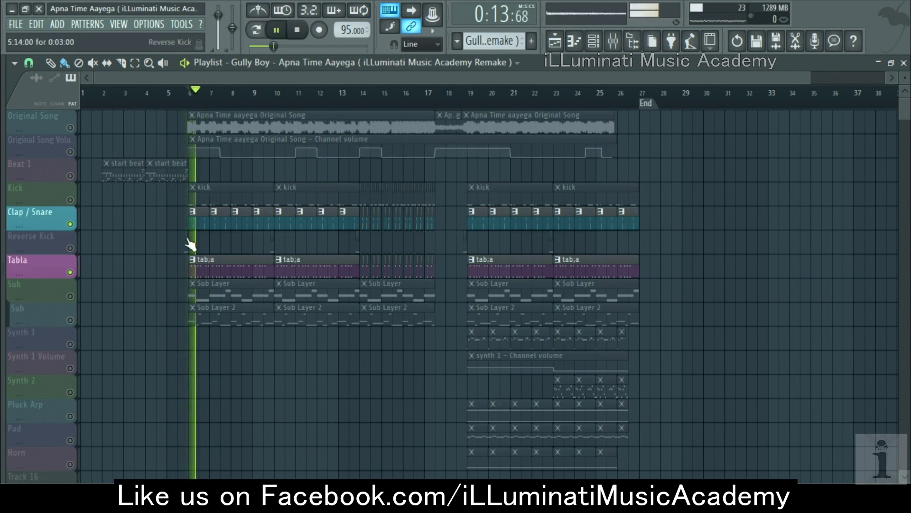
{"action": "left_click", "coordinate": [80, 203]}
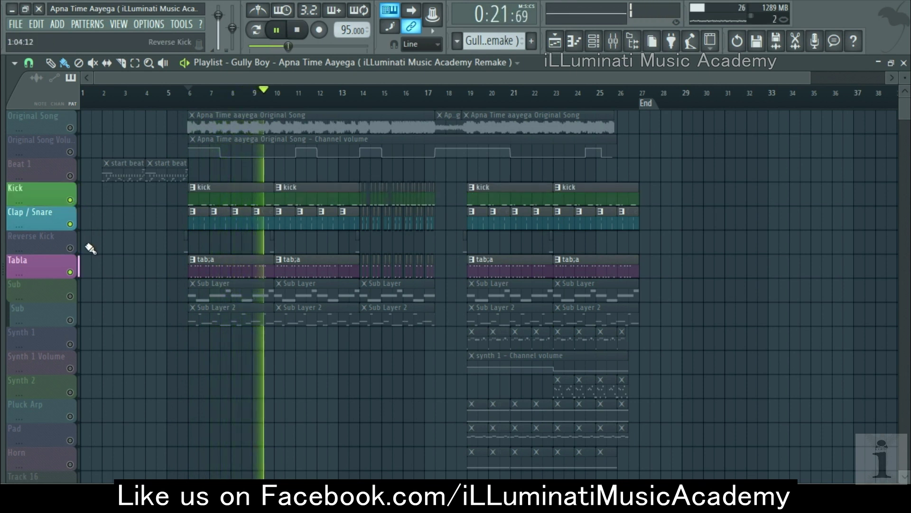
{"action": "key", "text": "space"}
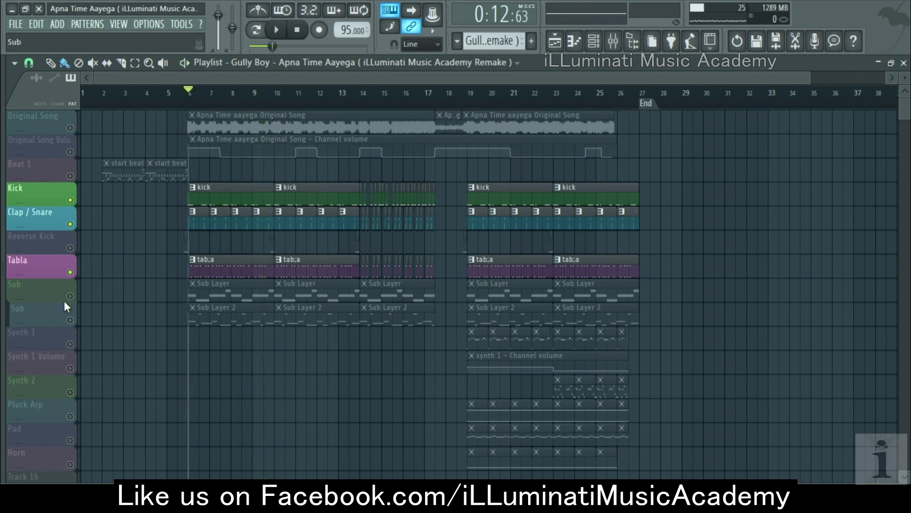
- Solo the upper Sub track, listen to it from bar 6 and examine the Sub Layer notes in the piano roll
{"action": "left_click", "coordinate": [78, 298]}
{"action": "key", "text": "space"}
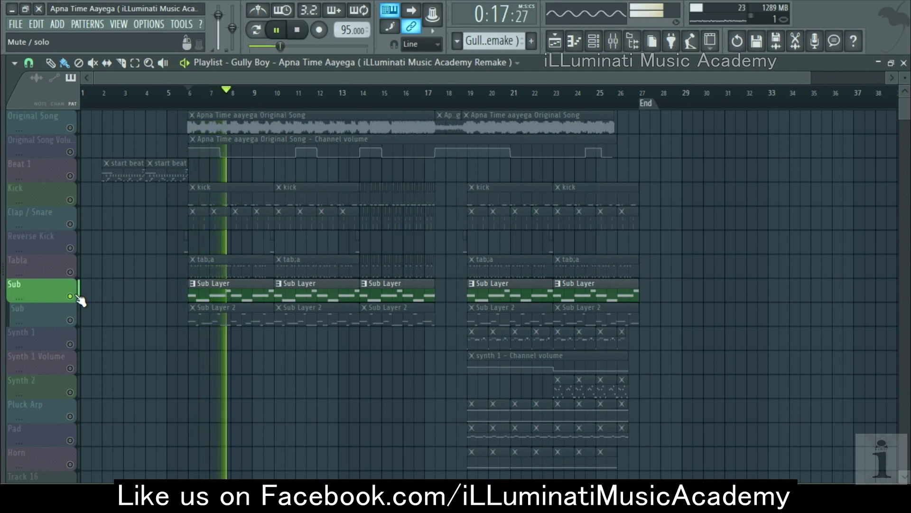
{"action": "key", "text": "space"}
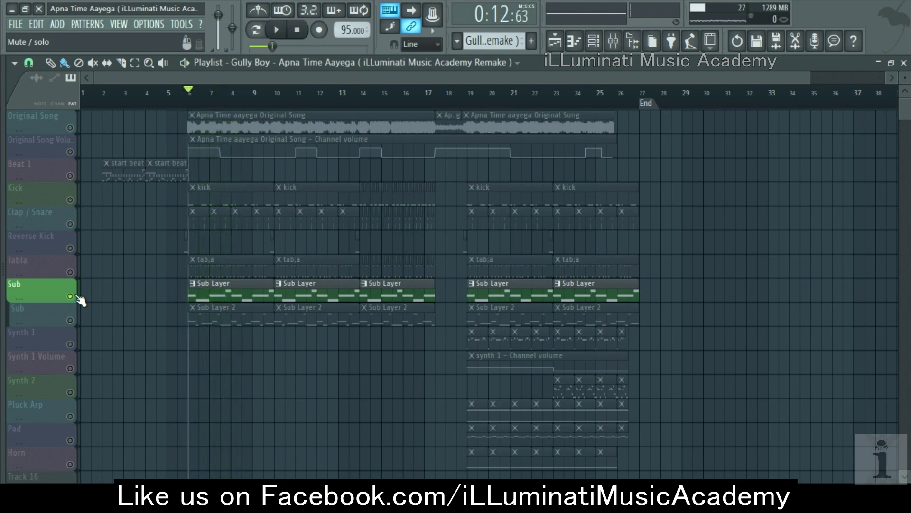
{"action": "double_click", "coordinate": [198, 291]}
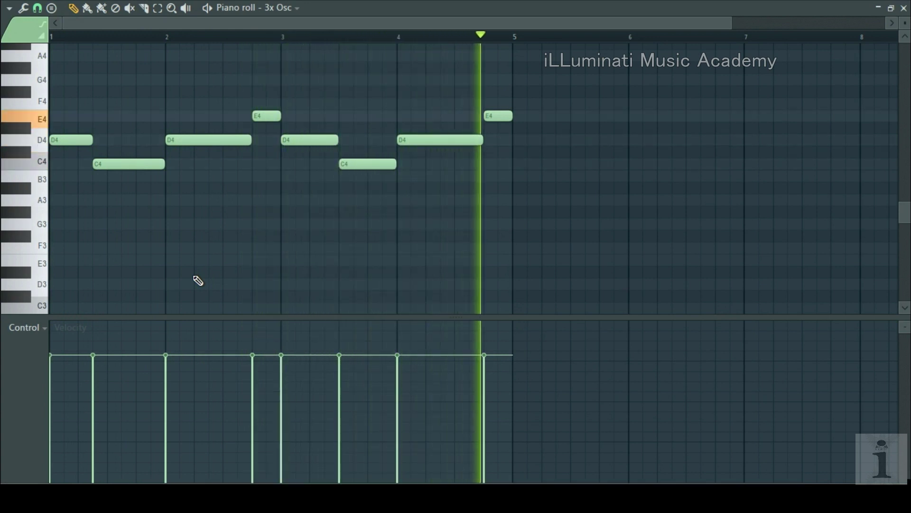
{"action": "left_click", "coordinate": [904, 8]}
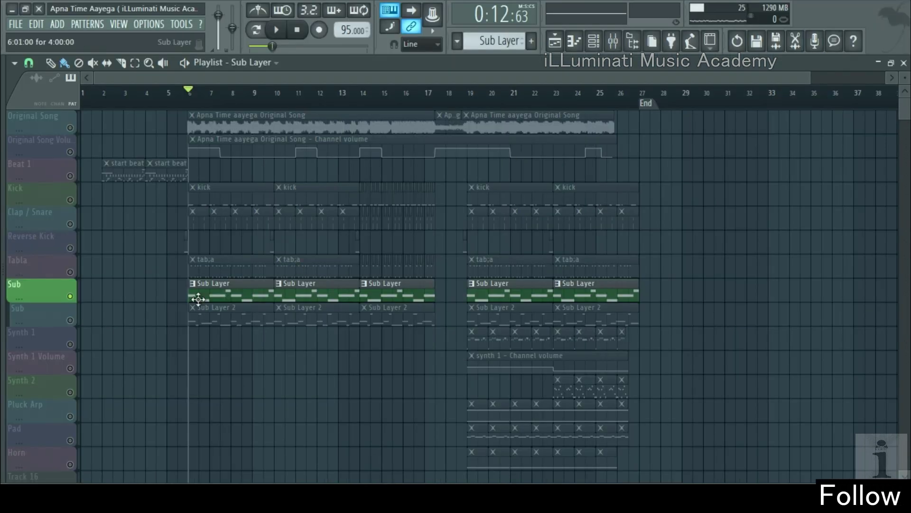
- Solo the second Sub track, listen to it from bar 6 and examine the Sub Layer 2 notes in the piano roll
{"action": "left_click", "coordinate": [75, 321]}
{"action": "key", "text": "space"}
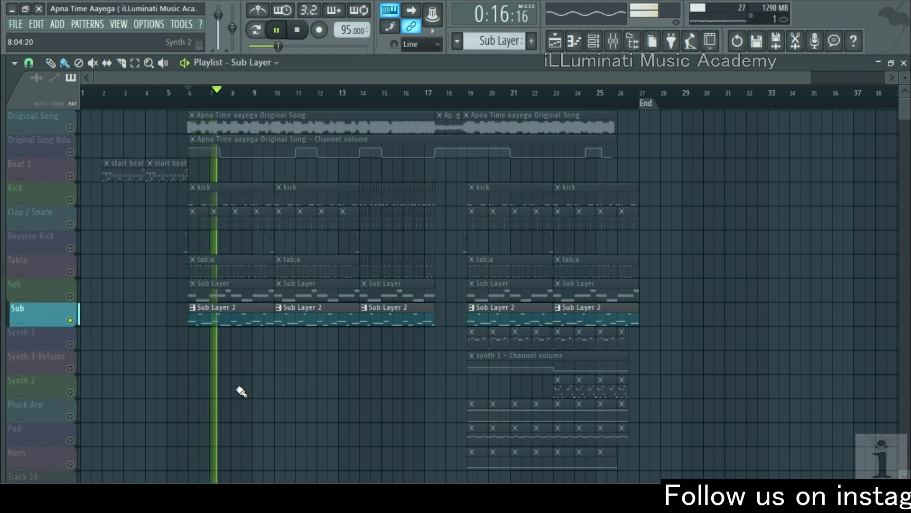
{"action": "key", "text": "space"}
{"action": "double_click", "coordinate": [223, 318]}
{"action": "key", "text": "space"}
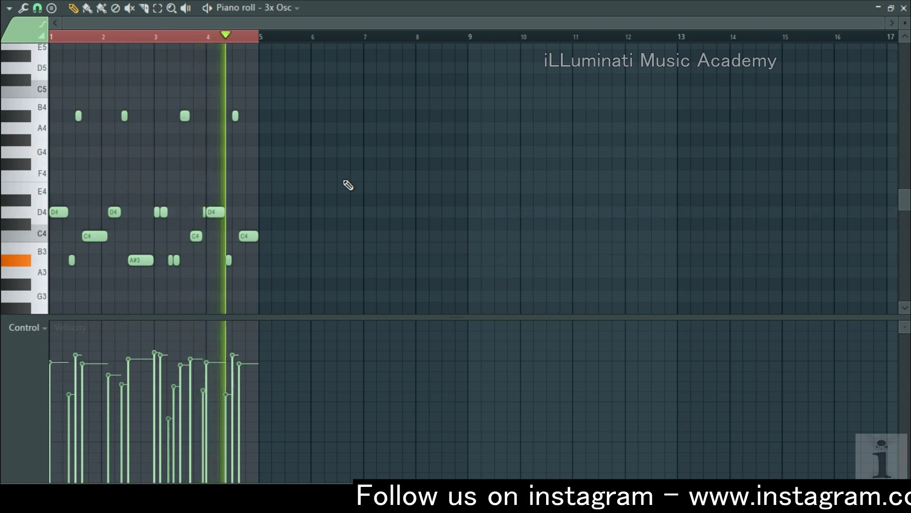
{"action": "key", "text": "space"}
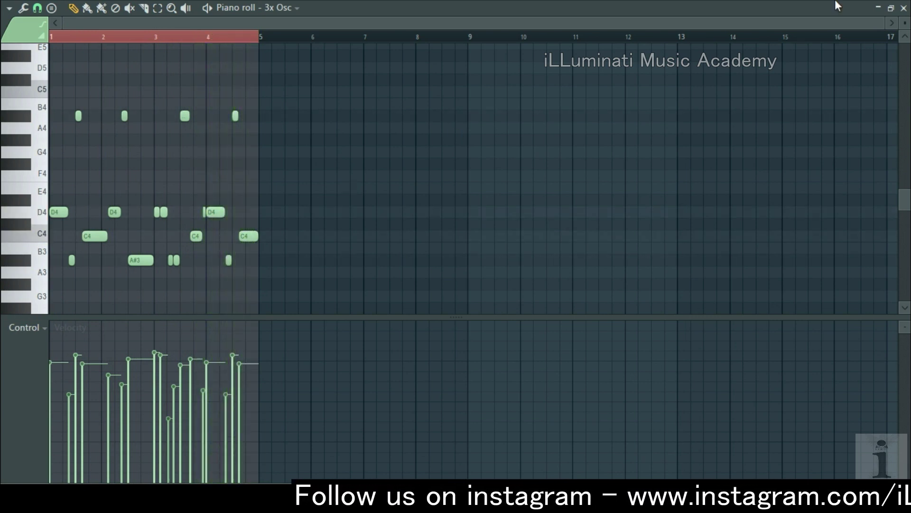
{"action": "left_click", "coordinate": [904, 11]}
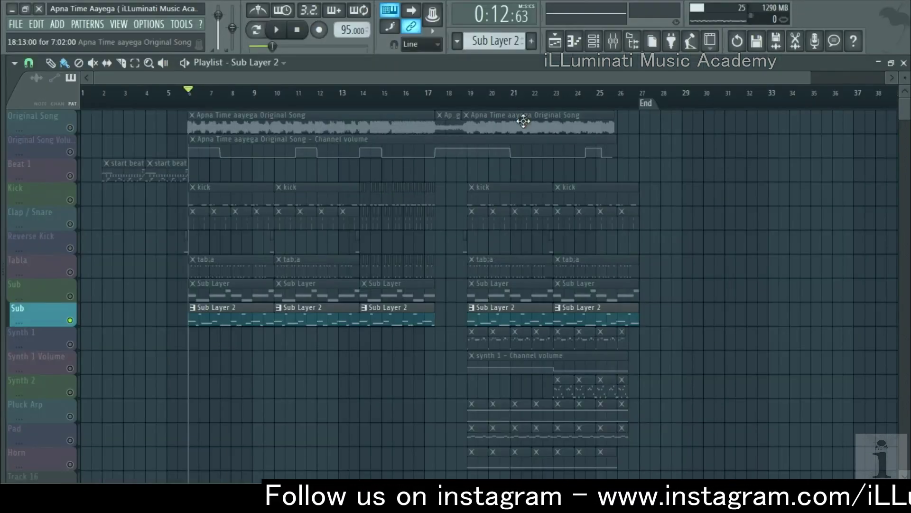
- Unmute the upper Sub track and listen to both Sub tracks together from bar 6
{"action": "left_click", "coordinate": [79, 299]}
{"action": "key", "text": "space"}
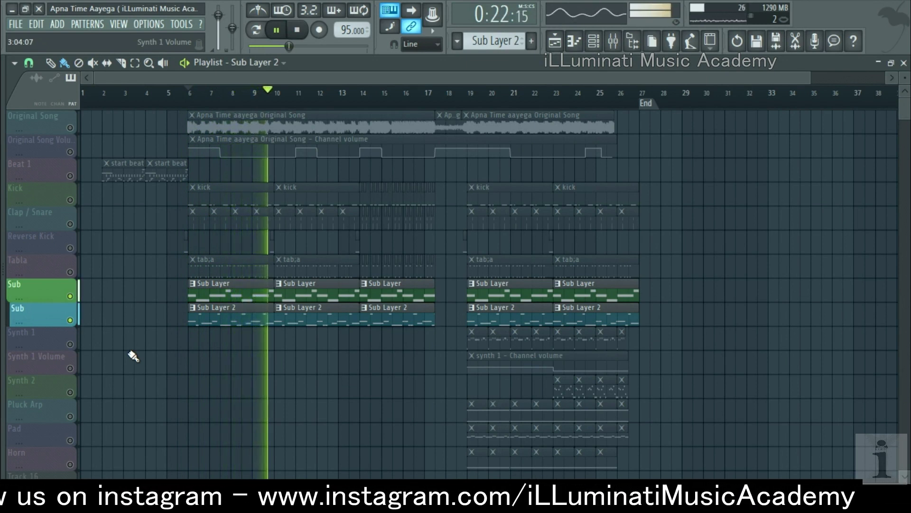
{"action": "key", "text": "space"}
- Listen to the chopped section from bar 14, soloing the Kick track first and the Clap / Snare track second
{"action": "left_click", "coordinate": [297, 194]}
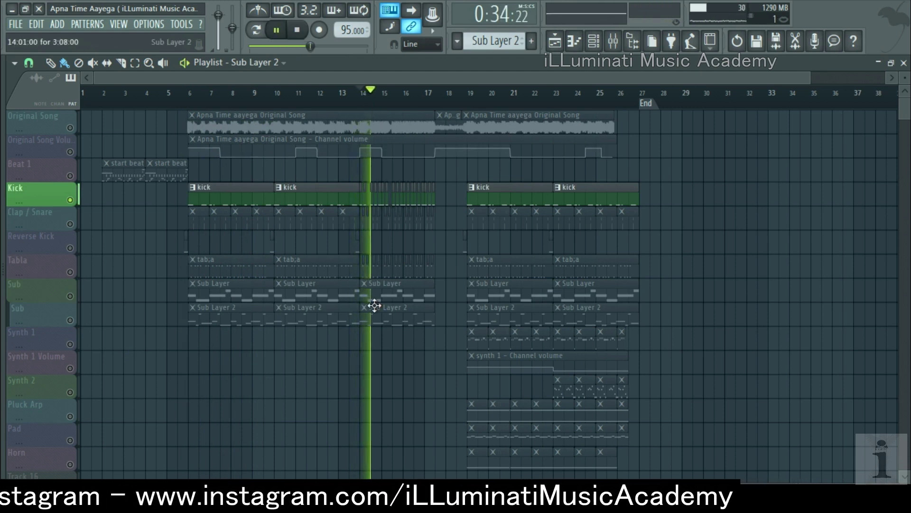
{"action": "key", "text": "space"}
{"action": "left_click", "coordinate": [71, 225], "text": "ctrl"}
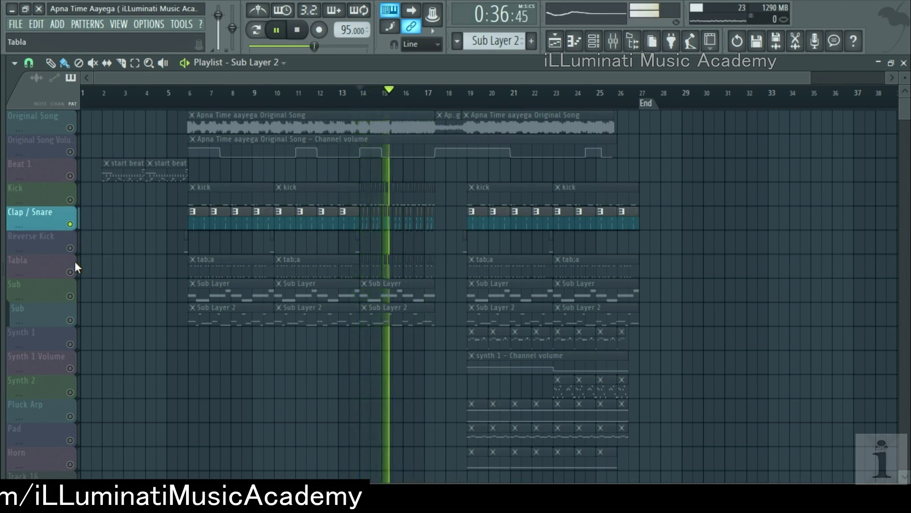
{"action": "key", "text": "space"}
- Solo the Tabla track in the section from bar 14, and bring in the Clap / Snare and Kick tracks during playback
{"action": "left_click", "coordinate": [75, 274]}
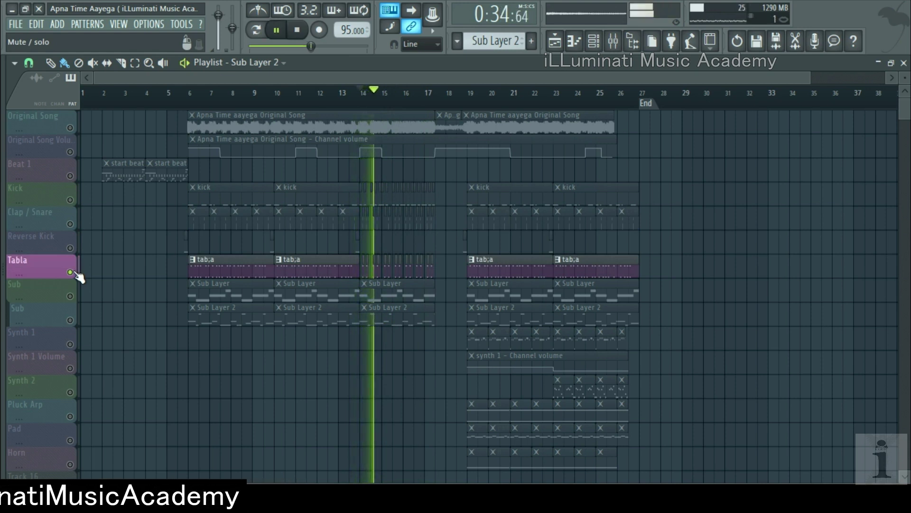
{"action": "left_click", "coordinate": [71, 225]}
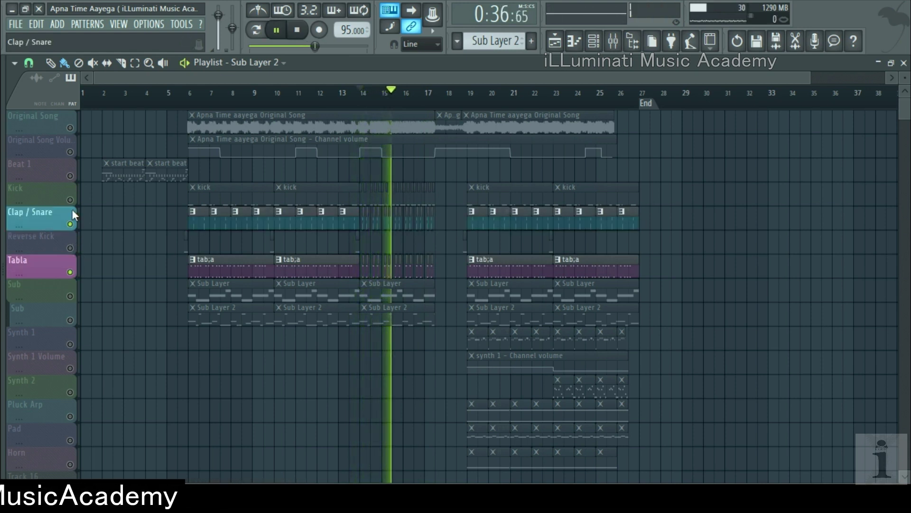
{"action": "left_click", "coordinate": [70, 200]}
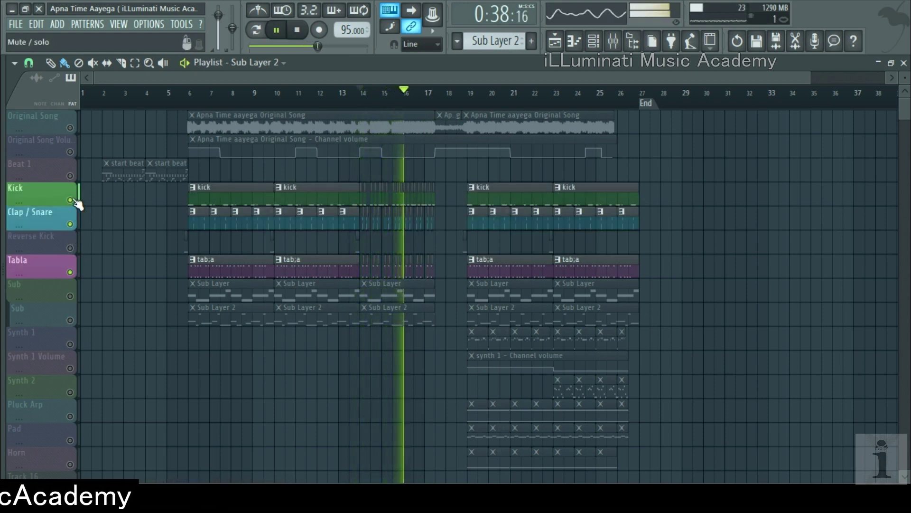
- Unmute the Reverse Kick and both Sub tracks, and listen to all drums and subs together from bar 14
{"action": "left_click", "coordinate": [71, 247]}
{"action": "key", "text": "space"}
{"action": "left_click", "coordinate": [70, 296]}
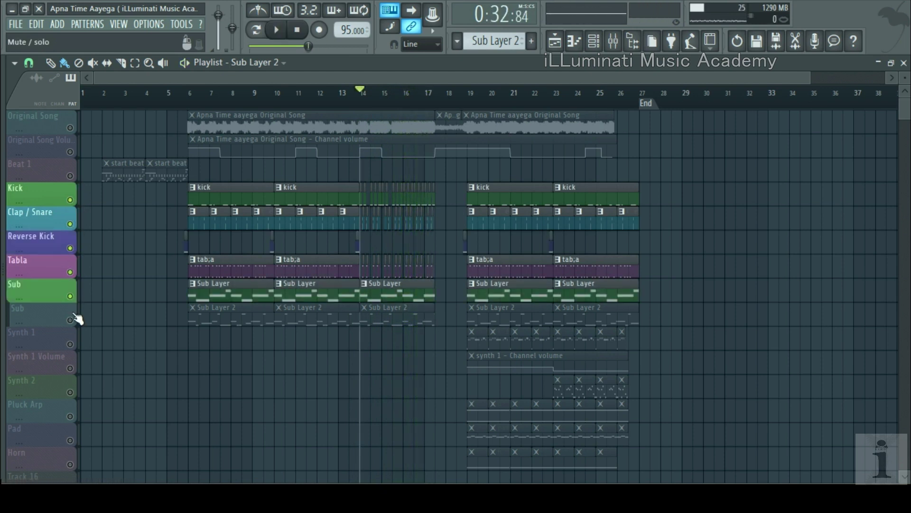
{"action": "left_click", "coordinate": [70, 319]}
{"action": "key", "text": "space"}
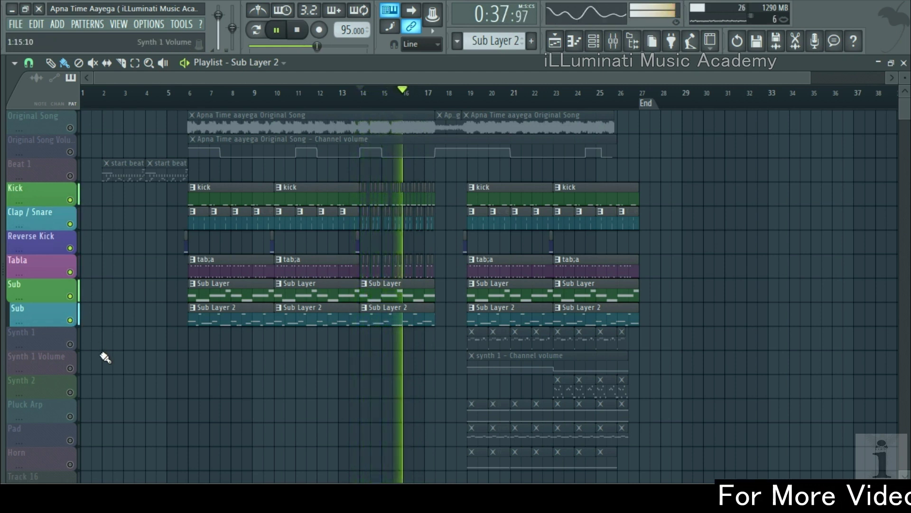
{"action": "key", "text": "space"}
- Listen to the combined drums and subs from the middle of bar 18
{"action": "left_click", "coordinate": [457, 90]}
{"action": "key", "text": "space"}
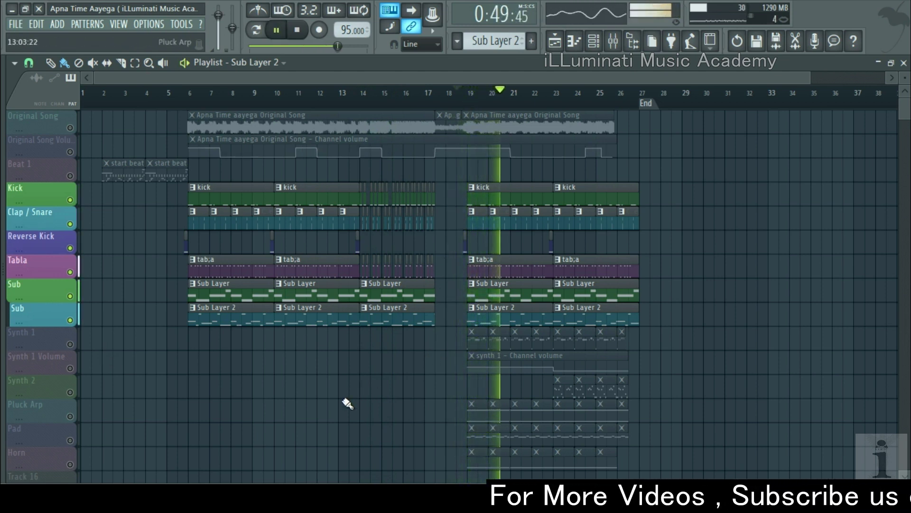
{"action": "key", "text": "space"}
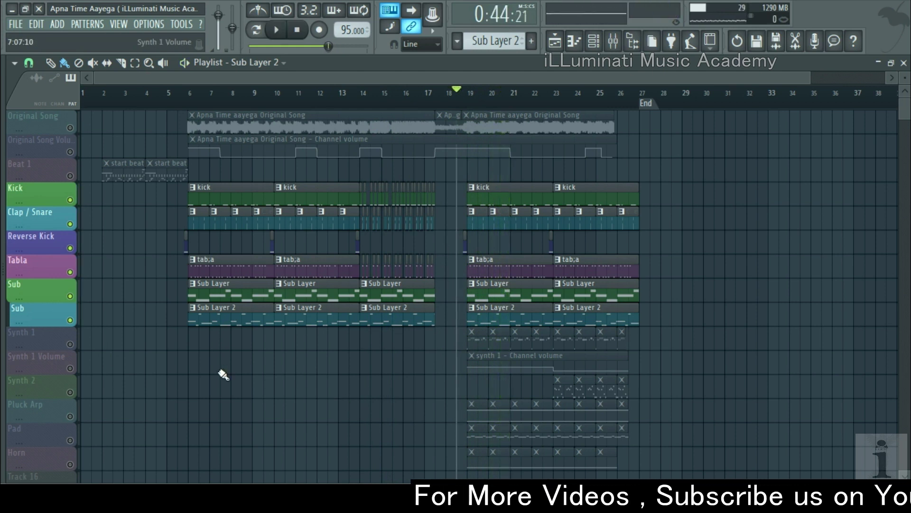
- Solo the Synth 1 track, listen to it from bar 19 and examine its first pattern's notes in the piano roll
{"action": "right_click", "coordinate": [70, 344]}
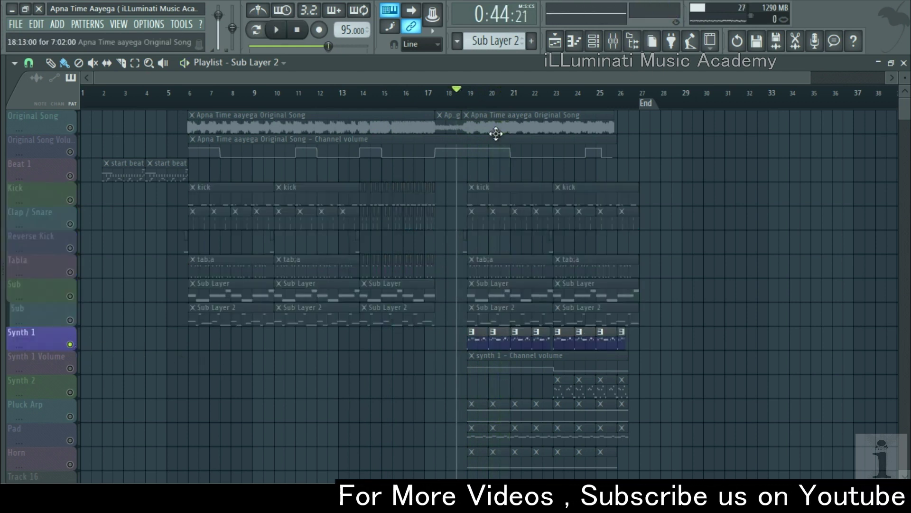
{"action": "key", "text": "space"}
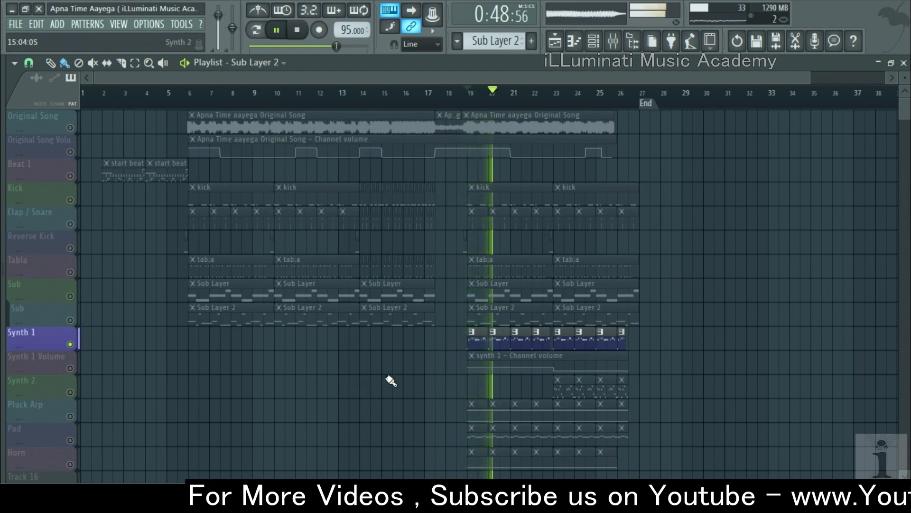
{"action": "key", "text": "space"}
{"action": "double_click", "coordinate": [475, 344]}
{"action": "key", "text": "space"}
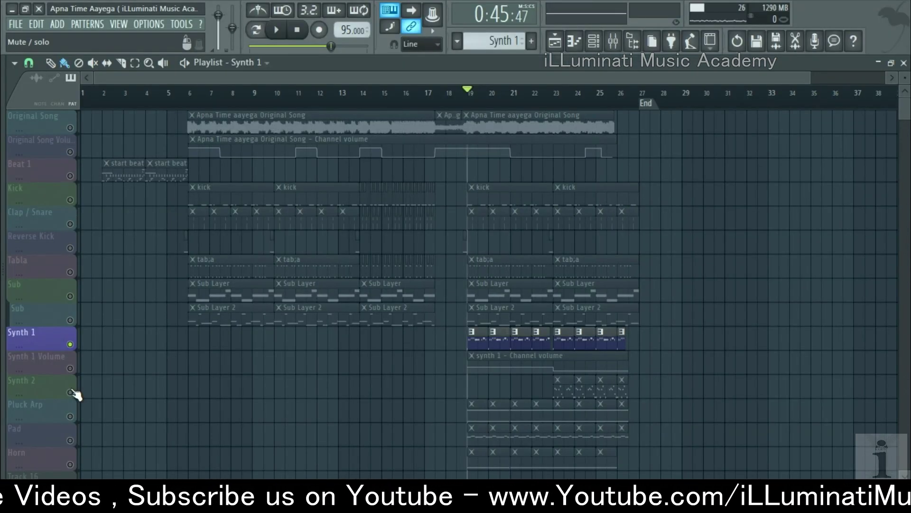
- Solo the Synth 2 track, listen to it from bar 23 and examine its pattern's notes in the piano roll
{"action": "left_click", "coordinate": [73, 393]}
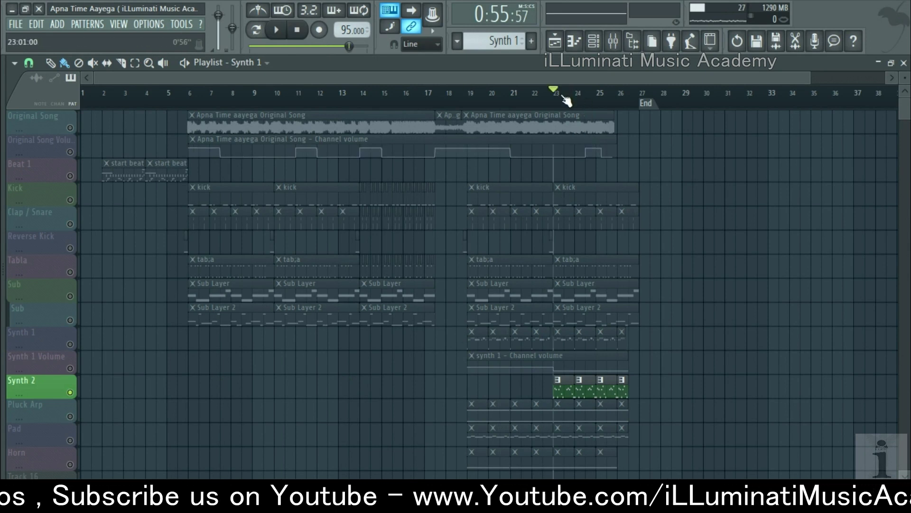
{"action": "key", "text": "space"}
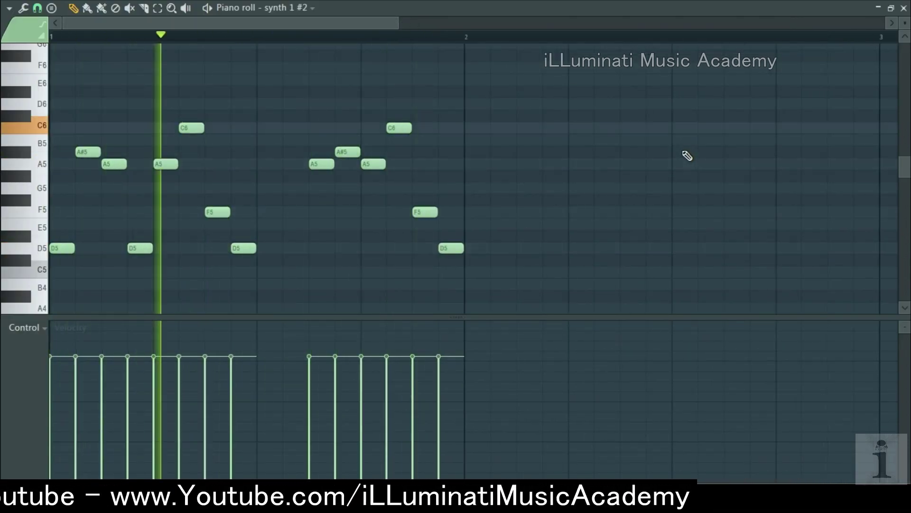
{"action": "key", "text": "space"}
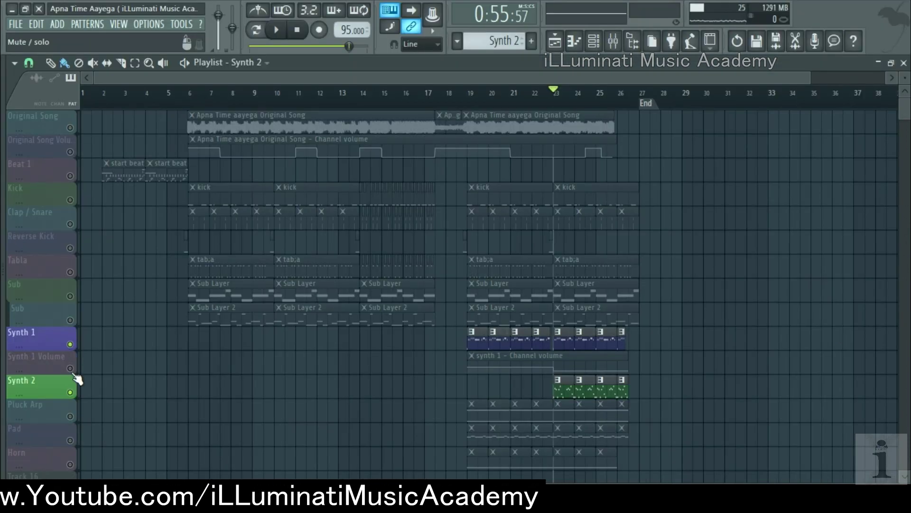
- Listen to Synth 1 and its volume automation together with Synth 2, and to the Pluck Arp track alone from bar 19
{"action": "left_click", "coordinate": [70, 369]}
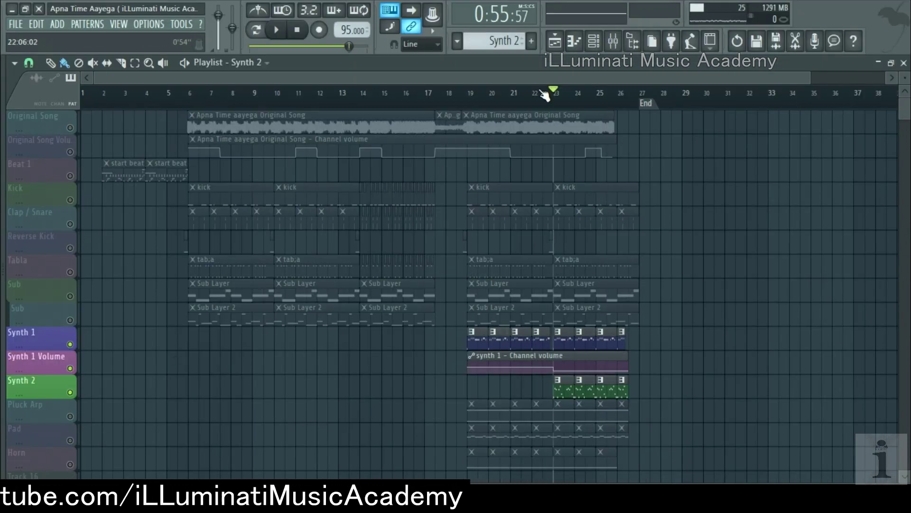
{"action": "key", "text": "space"}
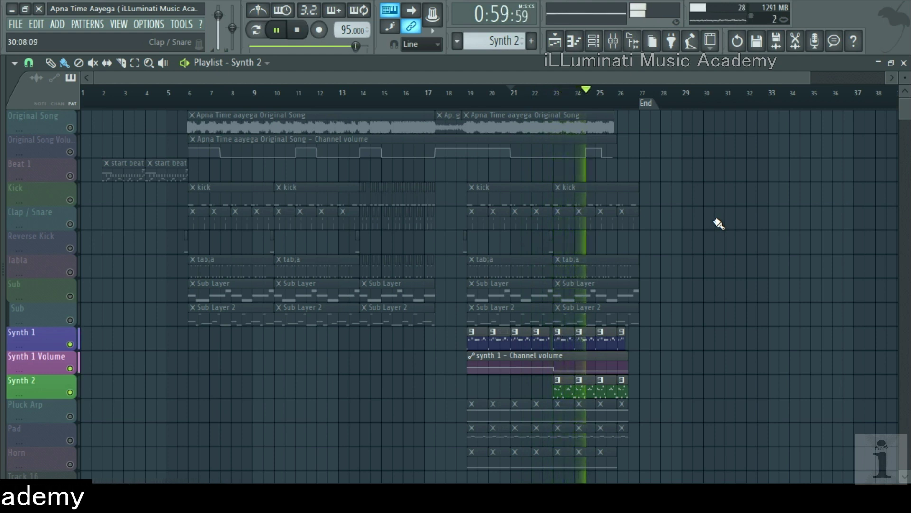
{"action": "key", "text": "space"}
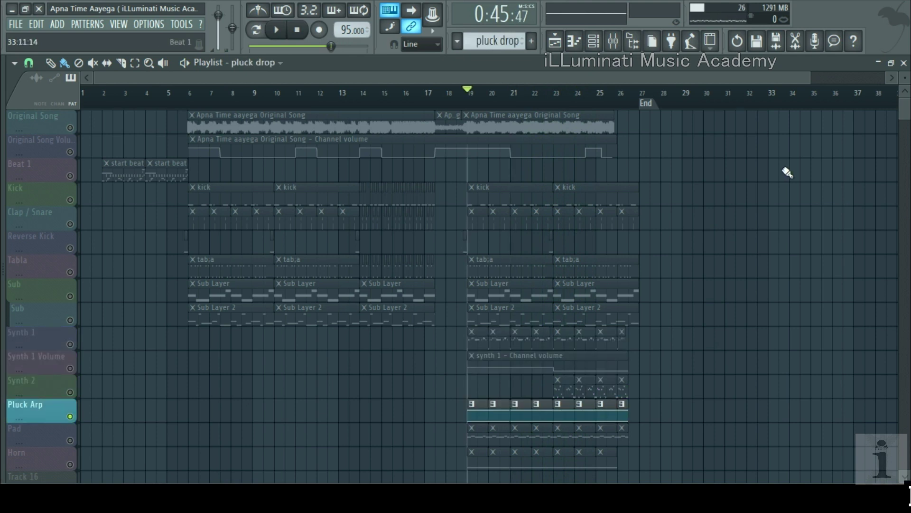
{"action": "key", "text": "space"}
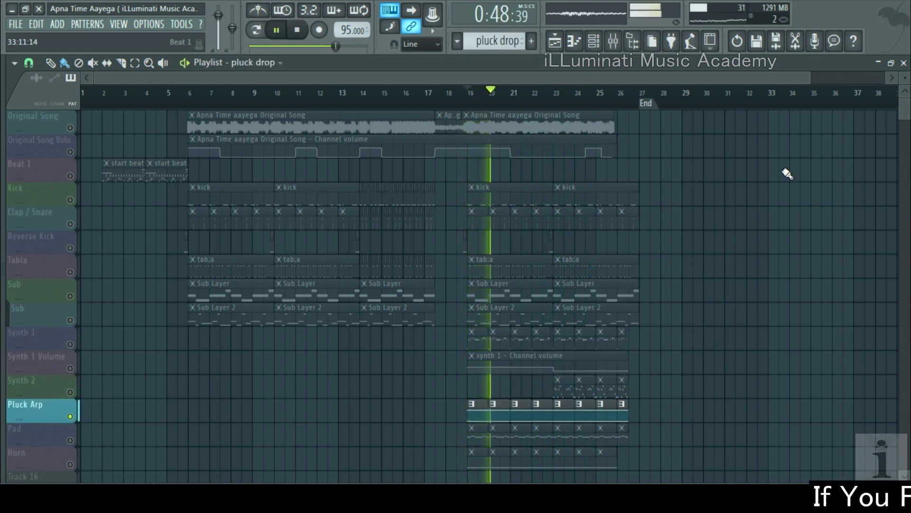
{"action": "key", "text": "space"}
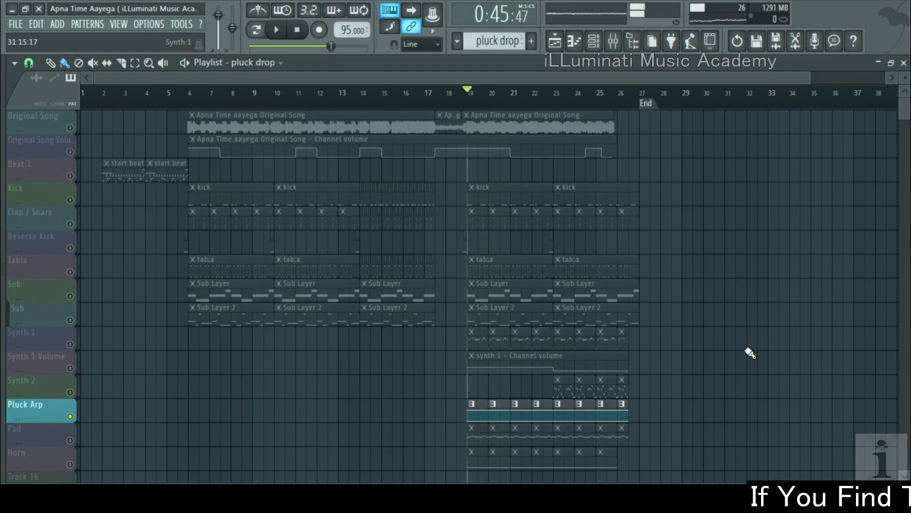
- Solo the Pad track, listen to it from bar 19 and examine its pattern's notes in the piano roll
{"action": "left_click", "coordinate": [78, 442]}
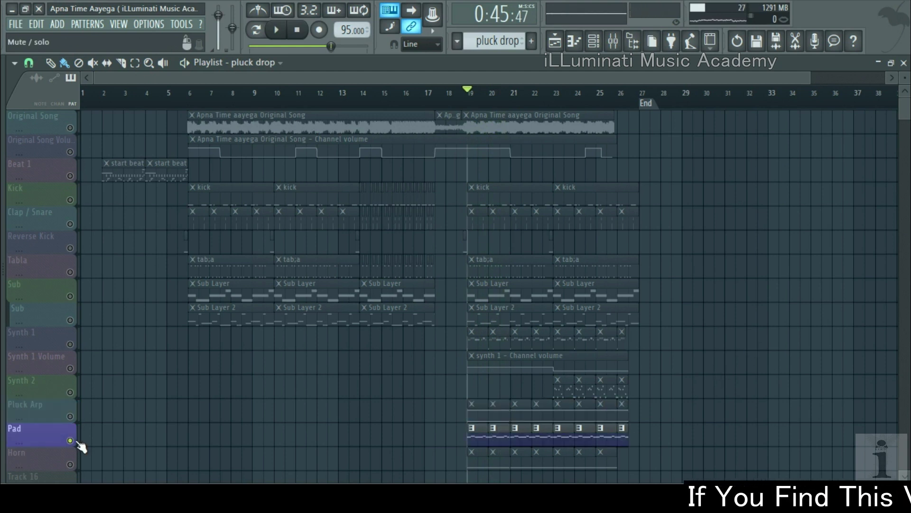
{"action": "key", "text": "space"}
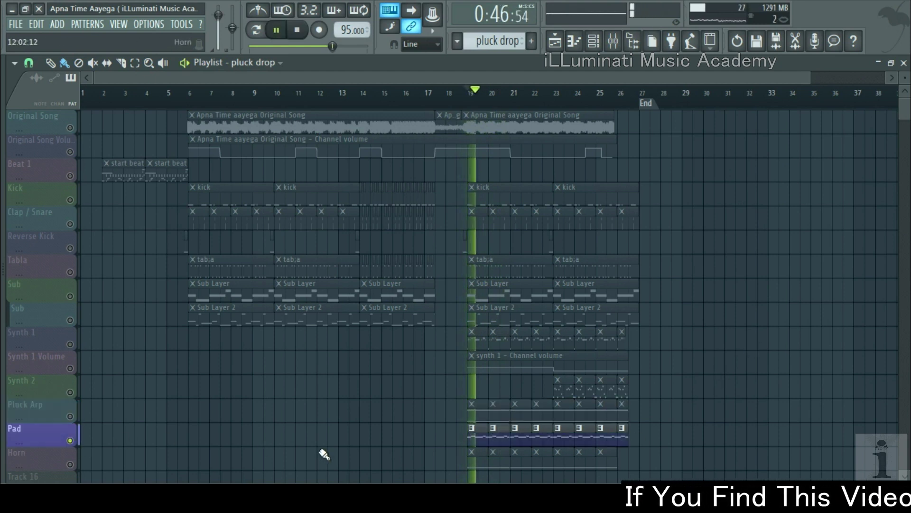
{"action": "key", "text": "F7"}
{"action": "left_click_drag", "start_coordinate": [883, 22], "coordinate": [426, 23]}
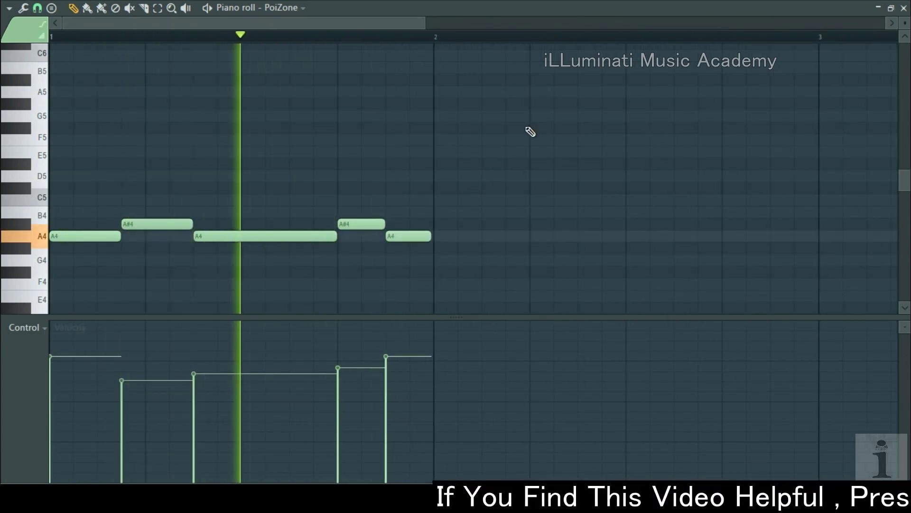
{"action": "key", "text": "space"}
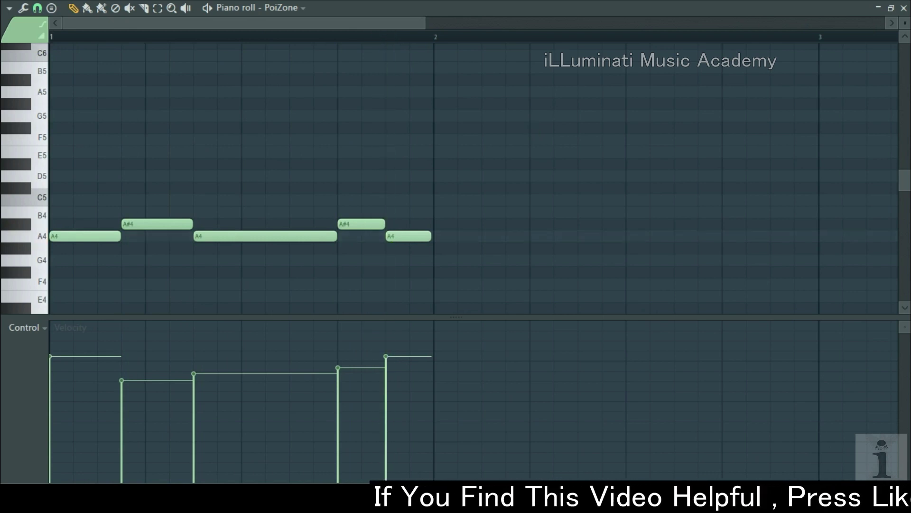
{"action": "left_click", "coordinate": [903, 9]}
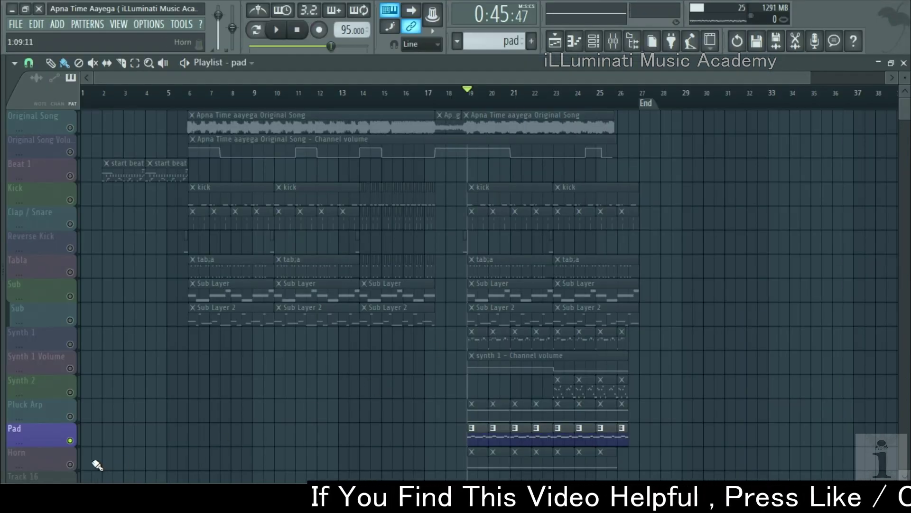
- Solo the Horn track, listen to it from bar 19 and examine its pattern's note in the piano roll
{"action": "left_click", "coordinate": [72, 465]}
{"action": "key", "text": "space"}
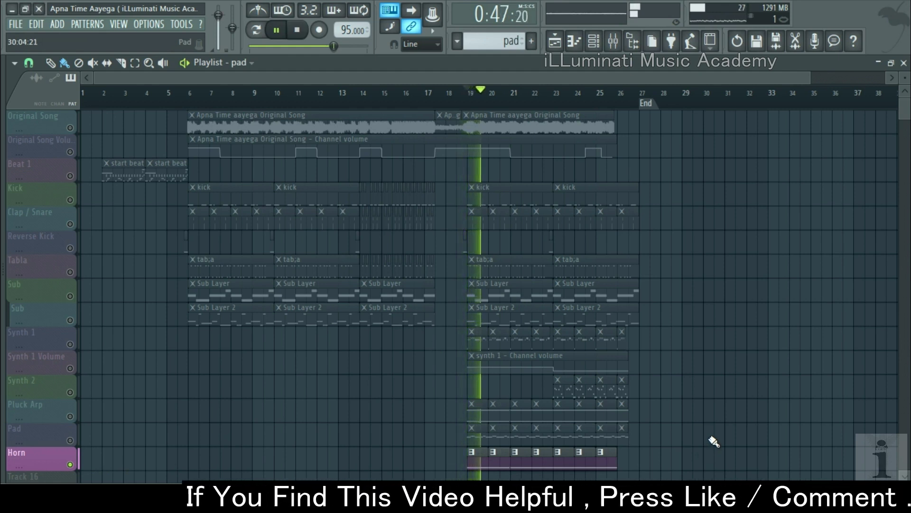
{"action": "key", "text": "space"}
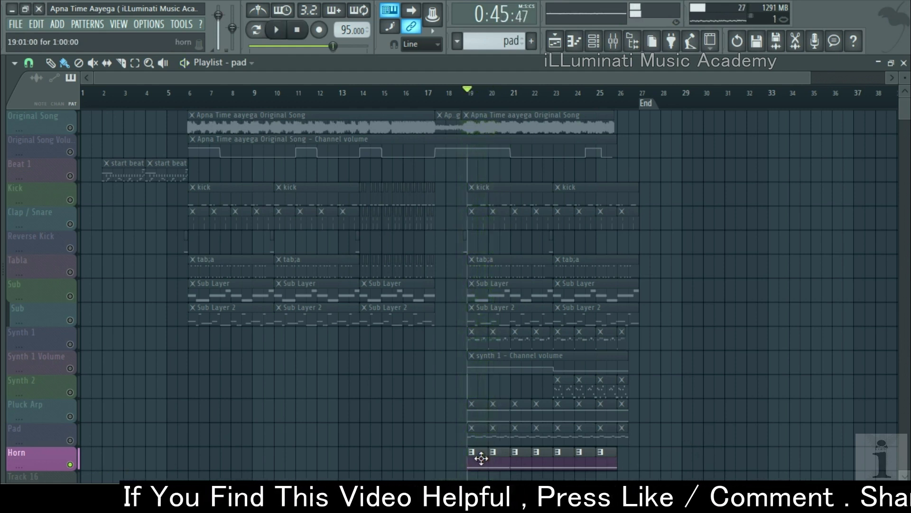
{"action": "double_click", "coordinate": [517, 456]}
{"action": "key", "text": "space"}
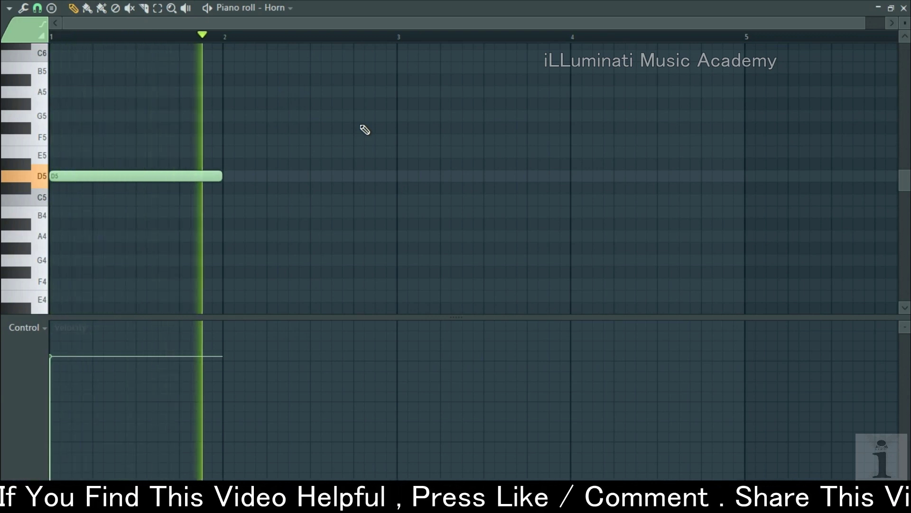
{"action": "key", "text": "space"}
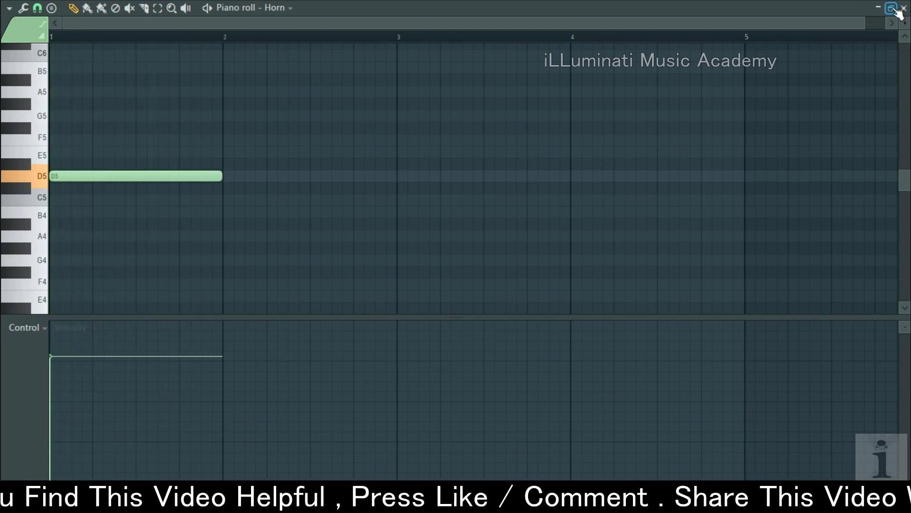
{"action": "left_click", "coordinate": [904, 9]}
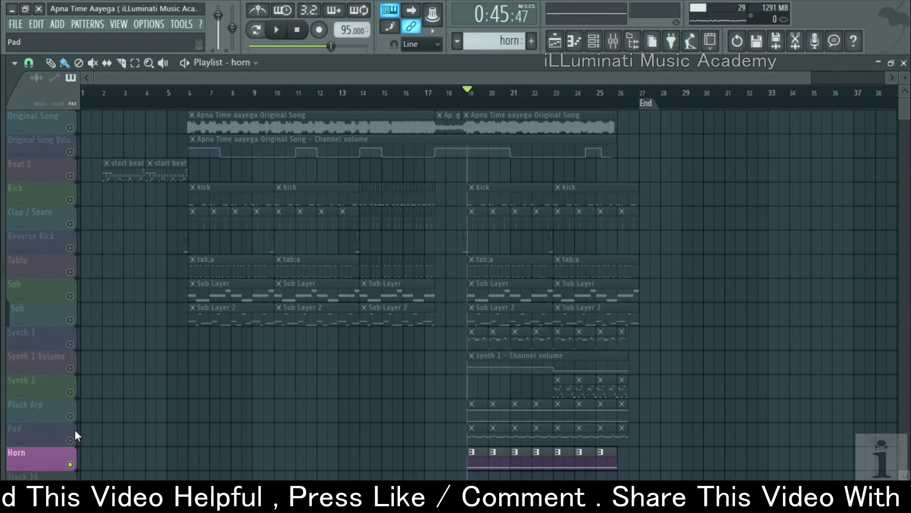
- Unmute the Pad track alongside Horn, play from bar 19 and bring in the Pluck Arp track during playback
{"action": "left_click", "coordinate": [72, 442]}
{"action": "key", "text": "space"}
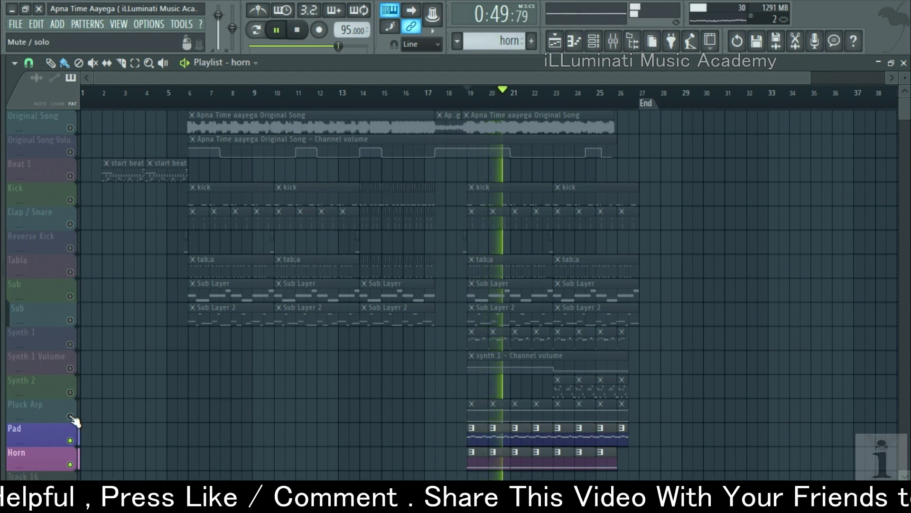
{"action": "left_click", "coordinate": [71, 417]}
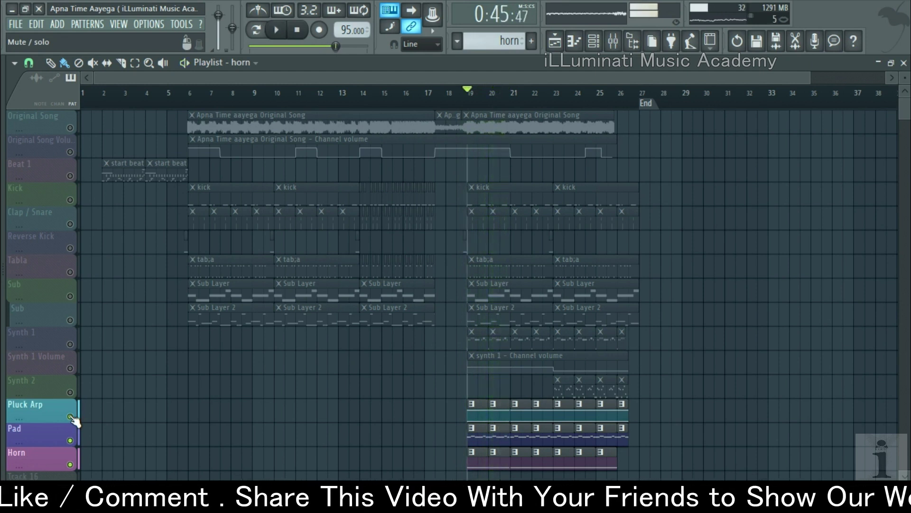
{"action": "key", "text": "space"}
- Unmute both Sub tracks and listen to them with Pluck Arp, Pad and Horn from bar 19
{"action": "left_click", "coordinate": [71, 321]}
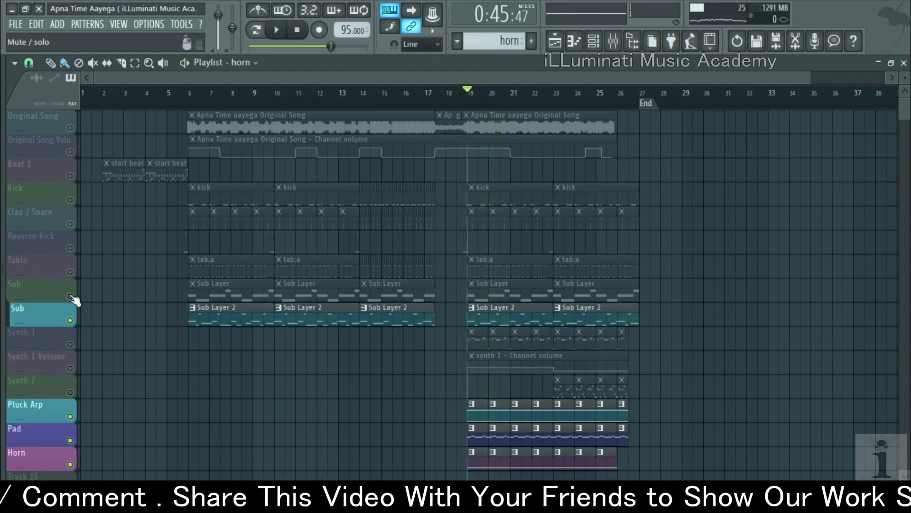
{"action": "left_click", "coordinate": [71, 296]}
{"action": "key", "text": "space"}
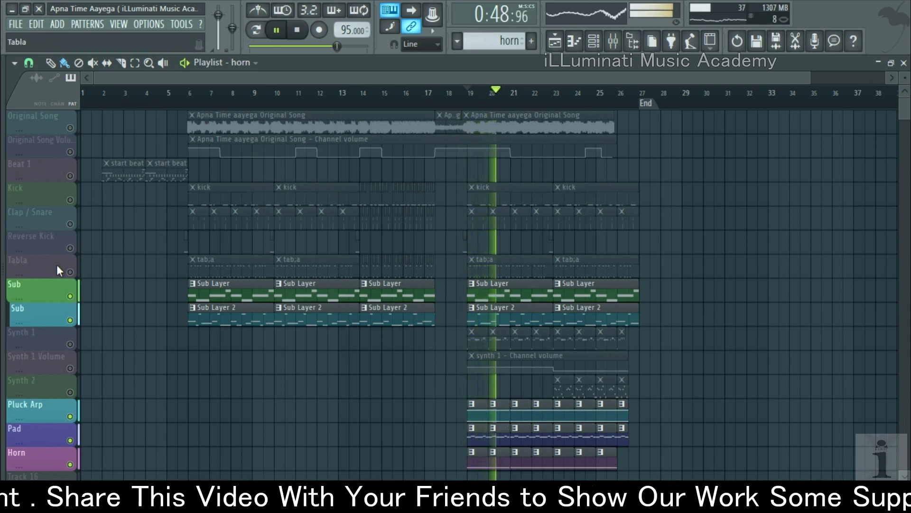
{"action": "key", "text": "space"}
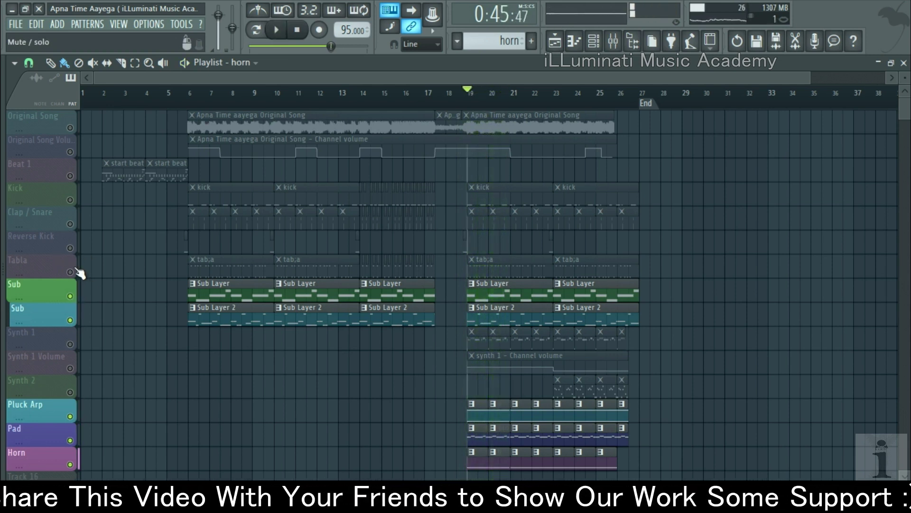
- Unmute the Synth 1, Synth 1 Volume and Synth 2 tracks while playing the mix from bar 19
{"action": "left_click", "coordinate": [70, 344]}
{"action": "key", "text": "space"}
{"action": "left_click", "coordinate": [71, 369]}
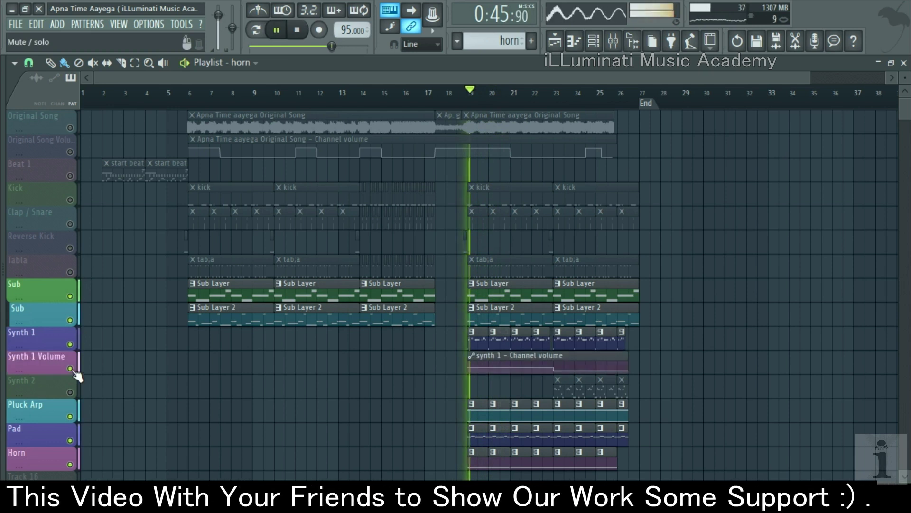
{"action": "left_click", "coordinate": [70, 392]}
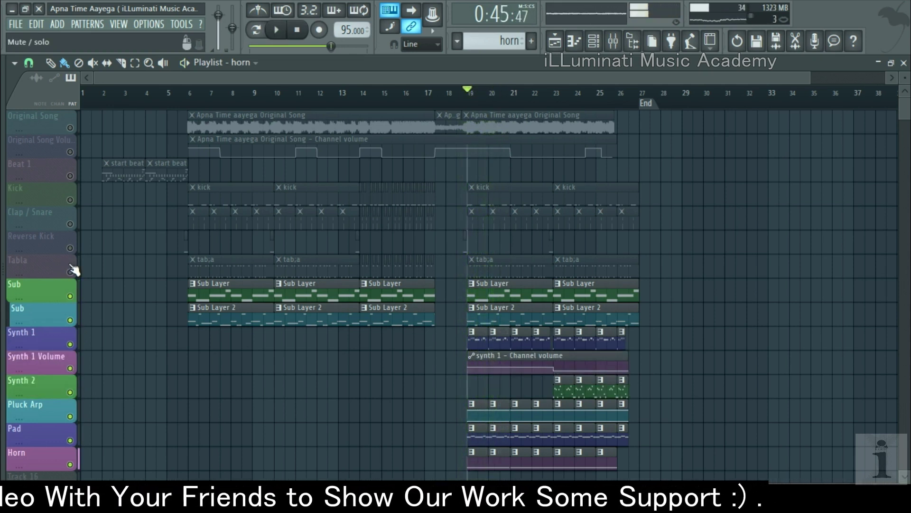
- Unmute the Tabla track, play from bar 19 and bring in Kick, Clap / Snare, Reverse Kick and Beat 1 during playback
{"action": "left_click", "coordinate": [70, 271]}
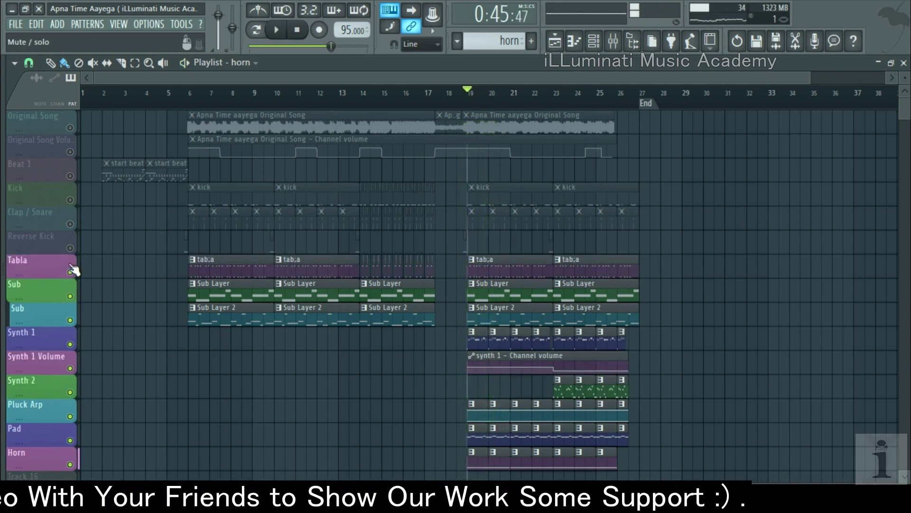
{"action": "key", "text": "space"}
{"action": "key", "text": "space"}
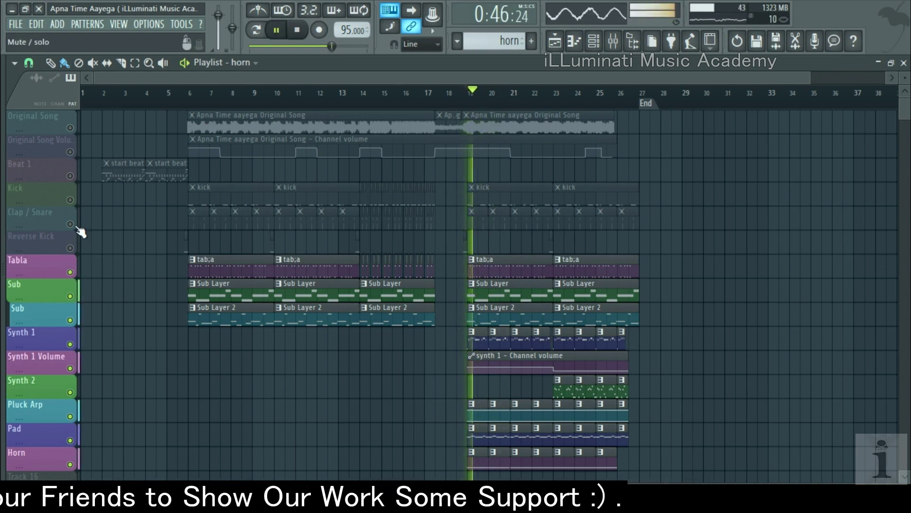
{"action": "left_click", "coordinate": [70, 200]}
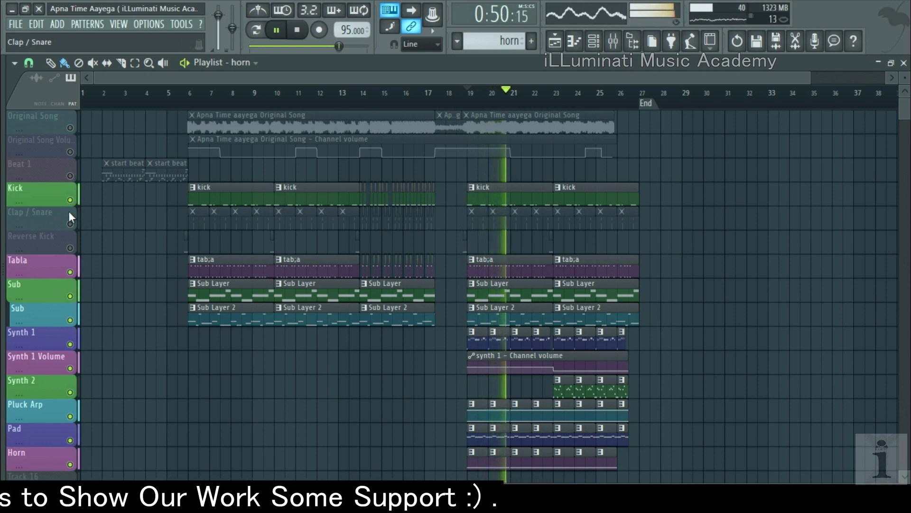
{"action": "left_click", "coordinate": [70, 224]}
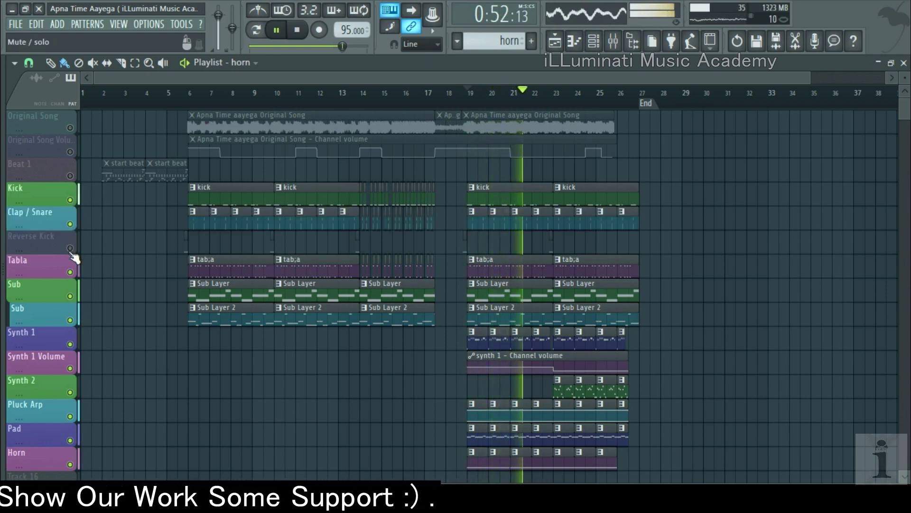
{"action": "left_click", "coordinate": [70, 248]}
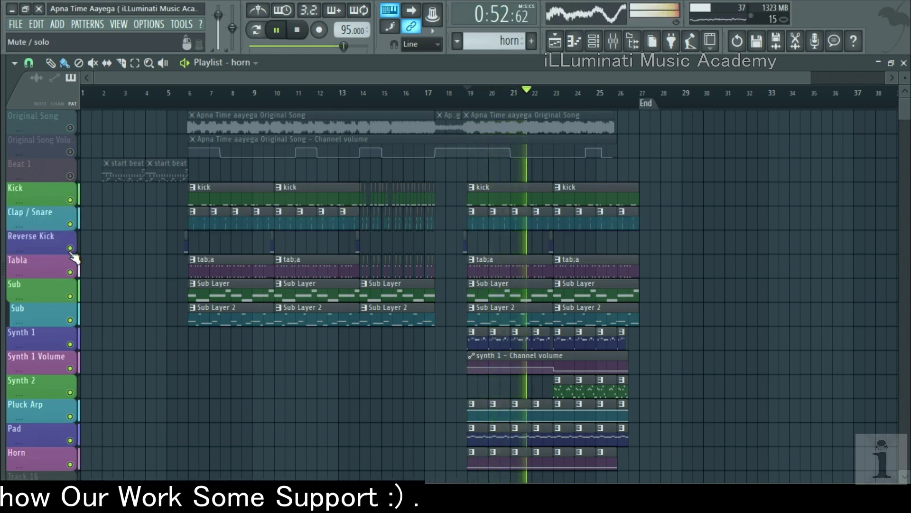
{"action": "left_click", "coordinate": [70, 176]}
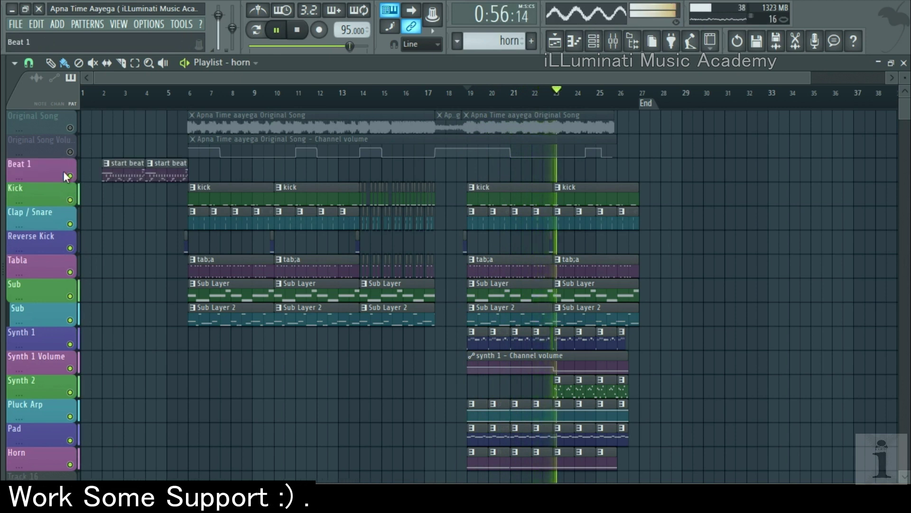